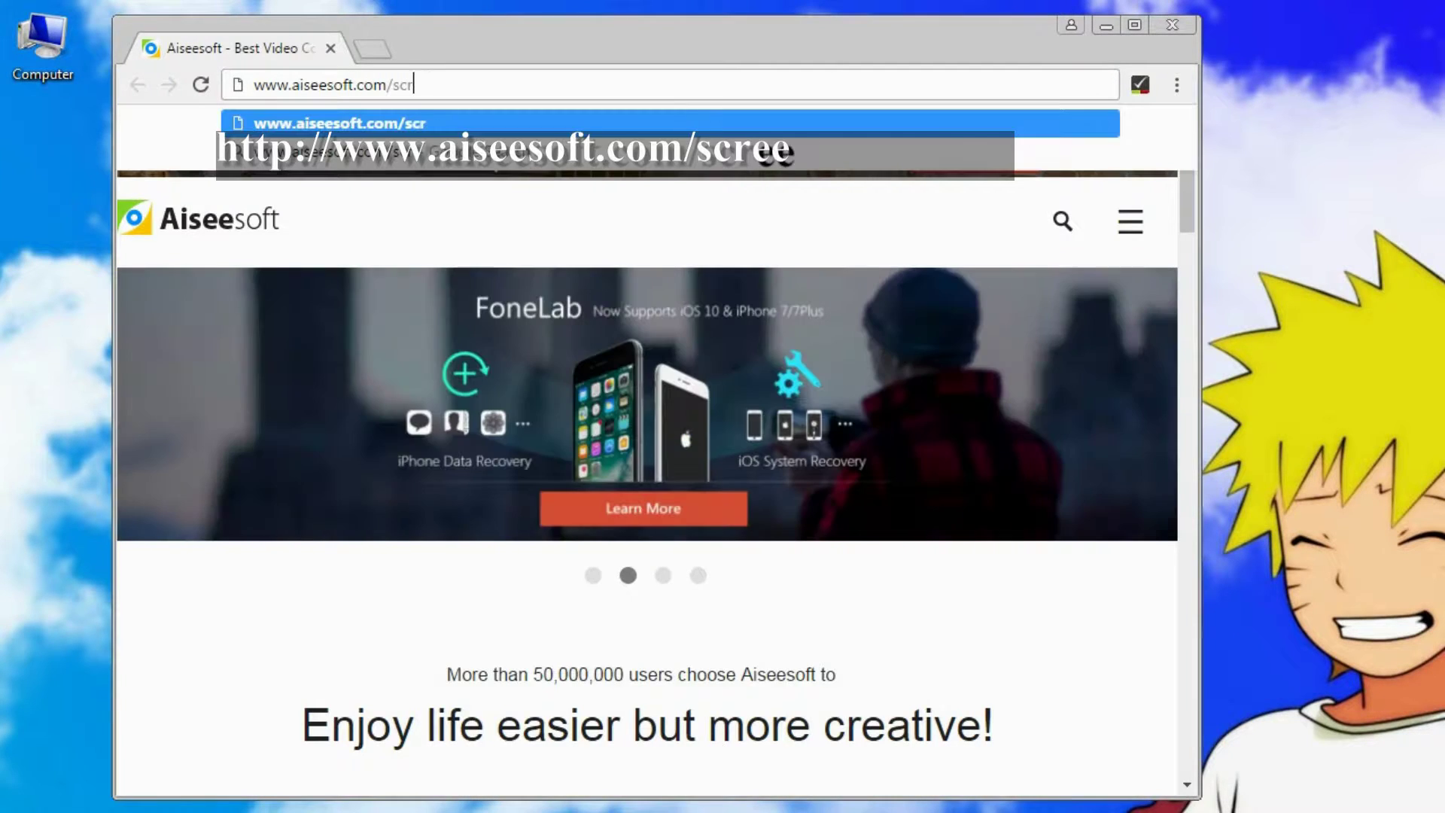
type("een-recorder/")
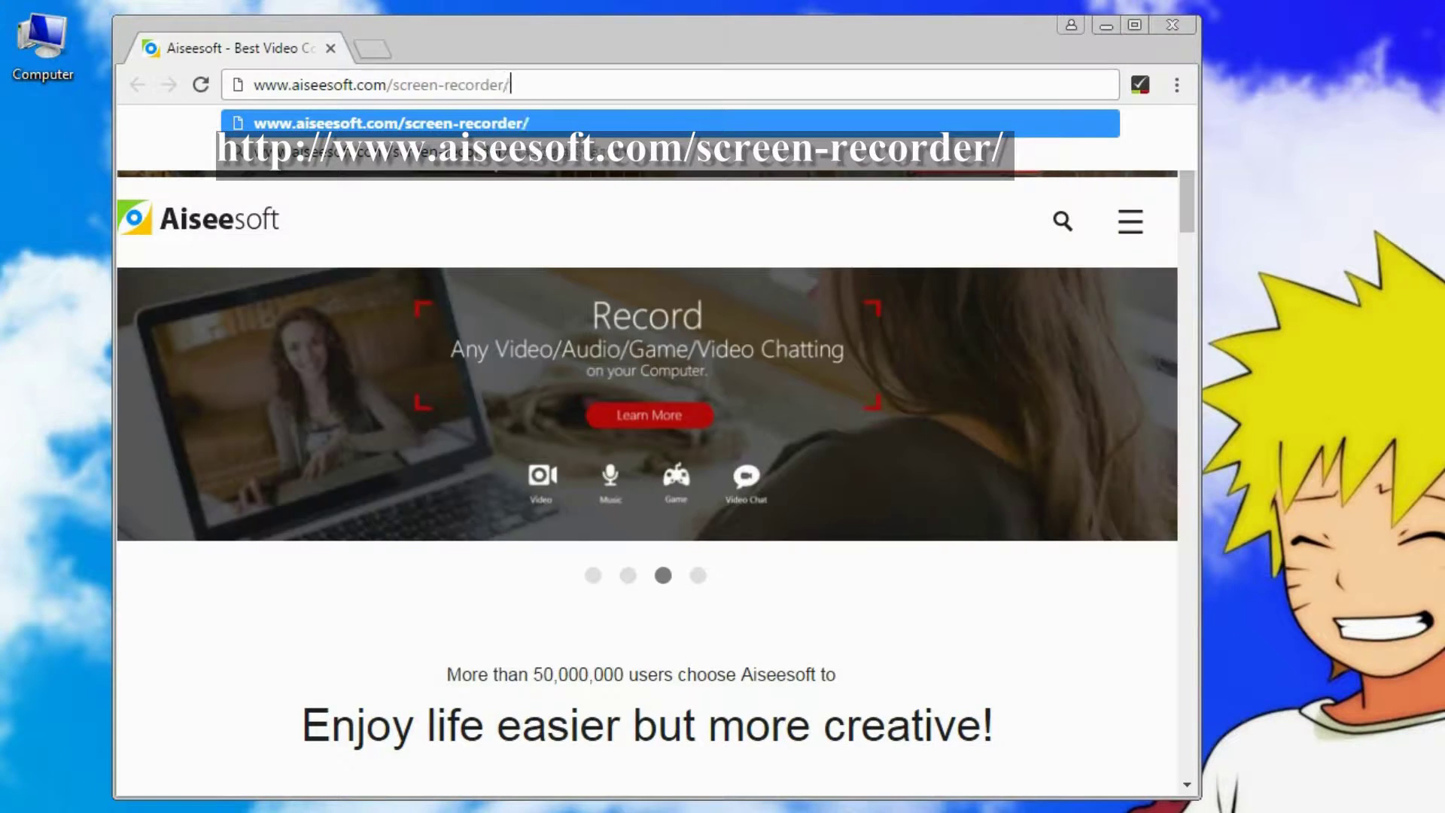
key("Return")
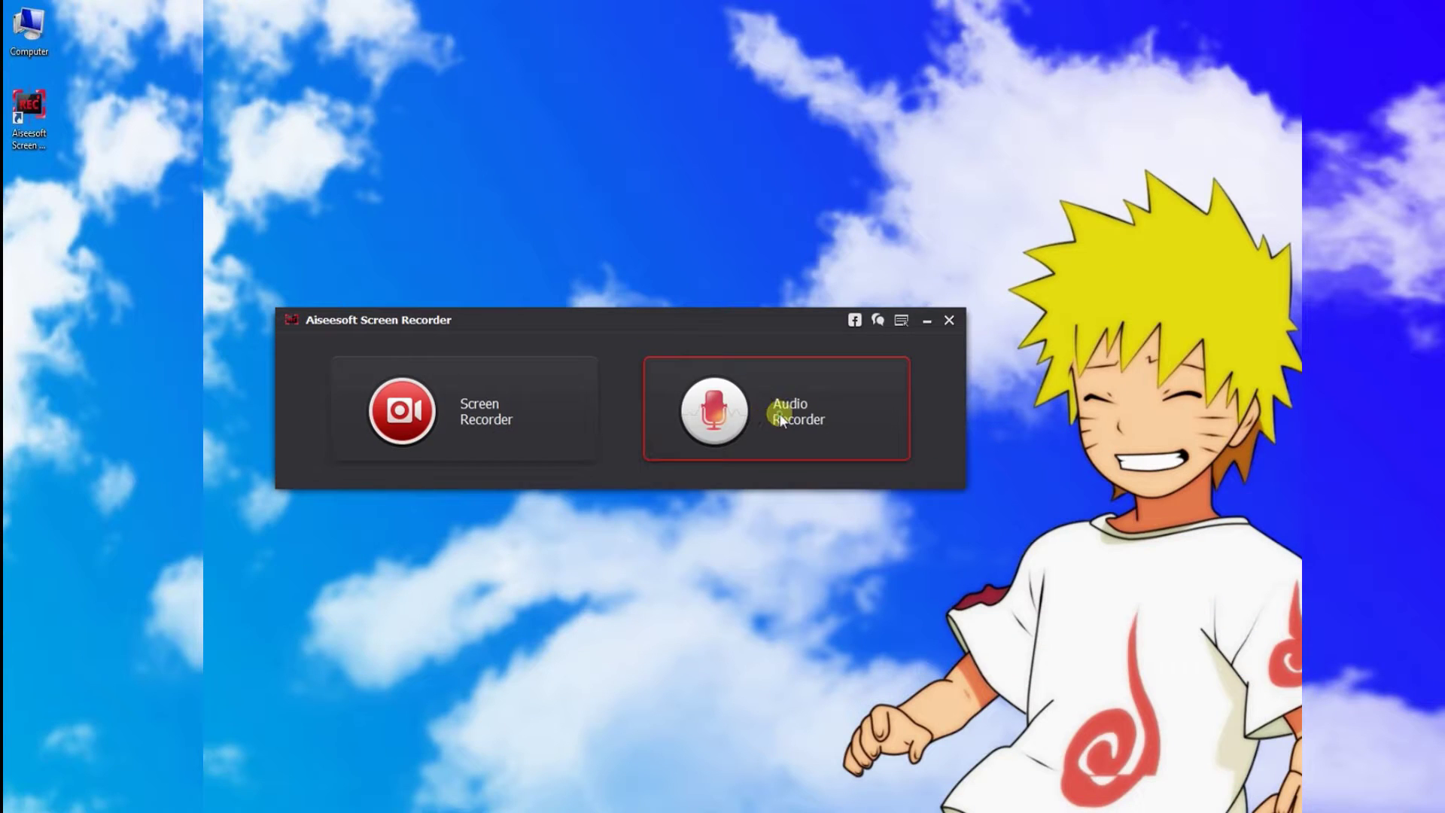
- Use Audio Recorder with the microphone off, and confirm MP3 output in Preferences
left_click(777, 416)
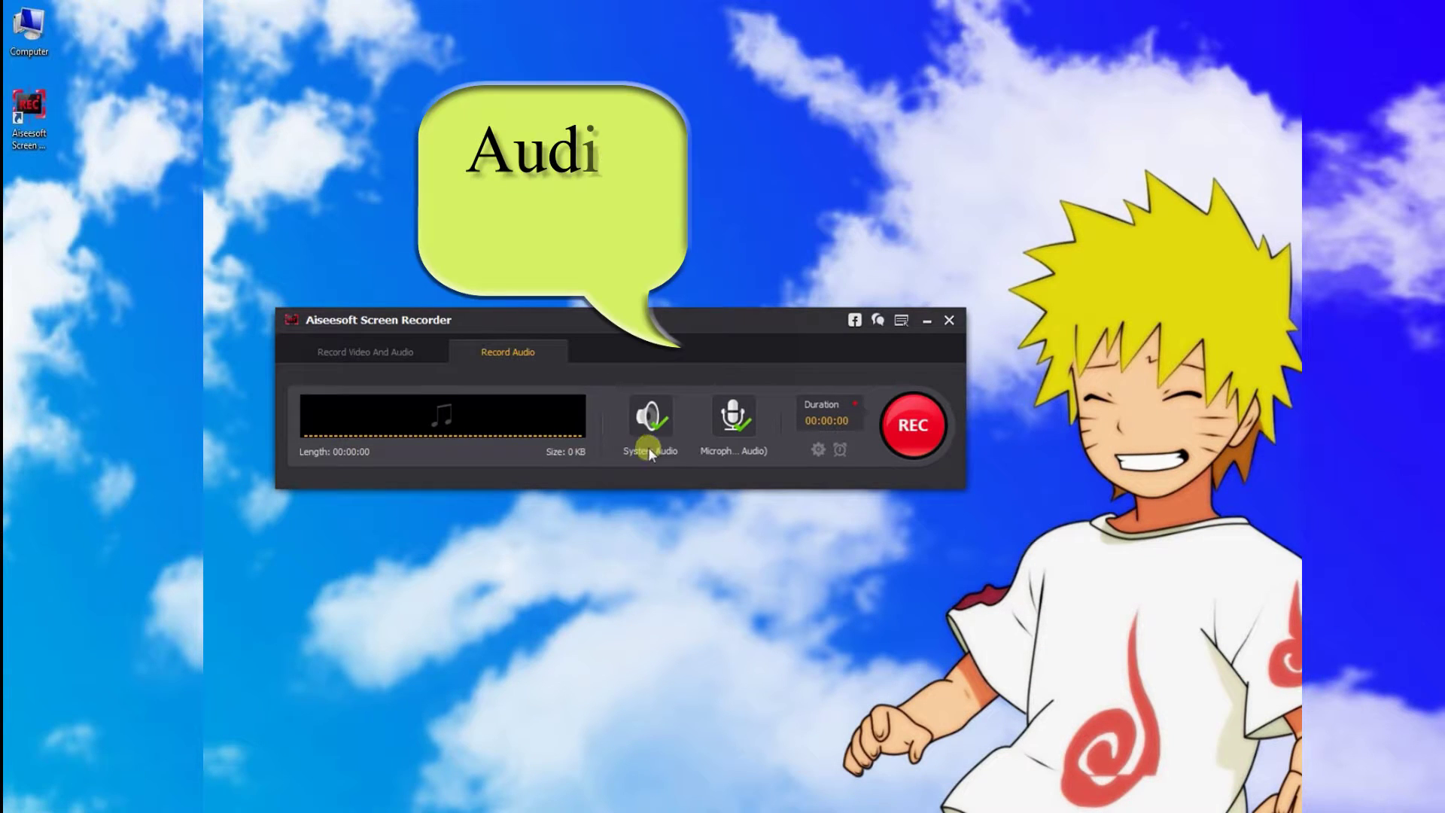
left_click(648, 424)
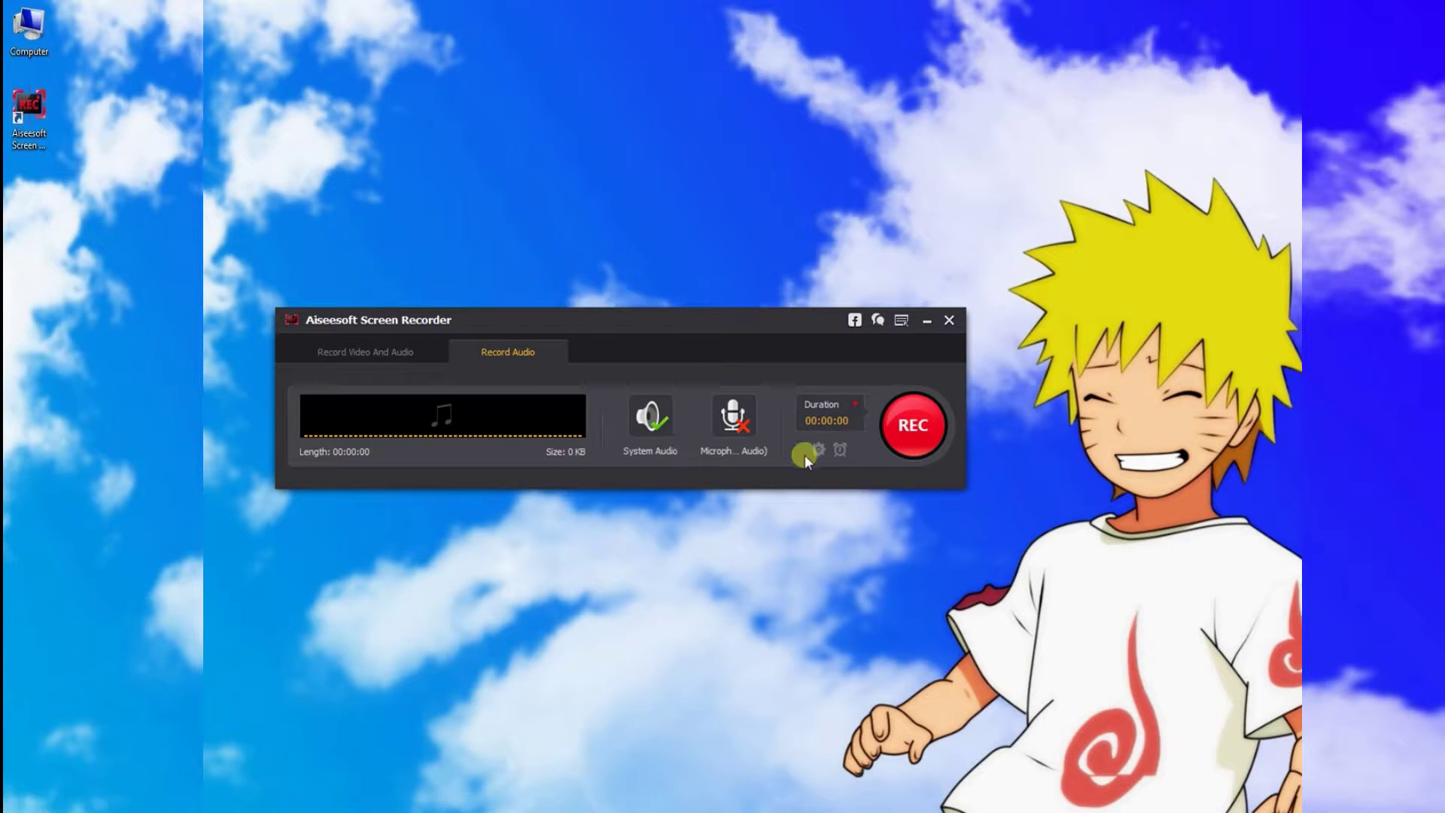
left_click(900, 328)
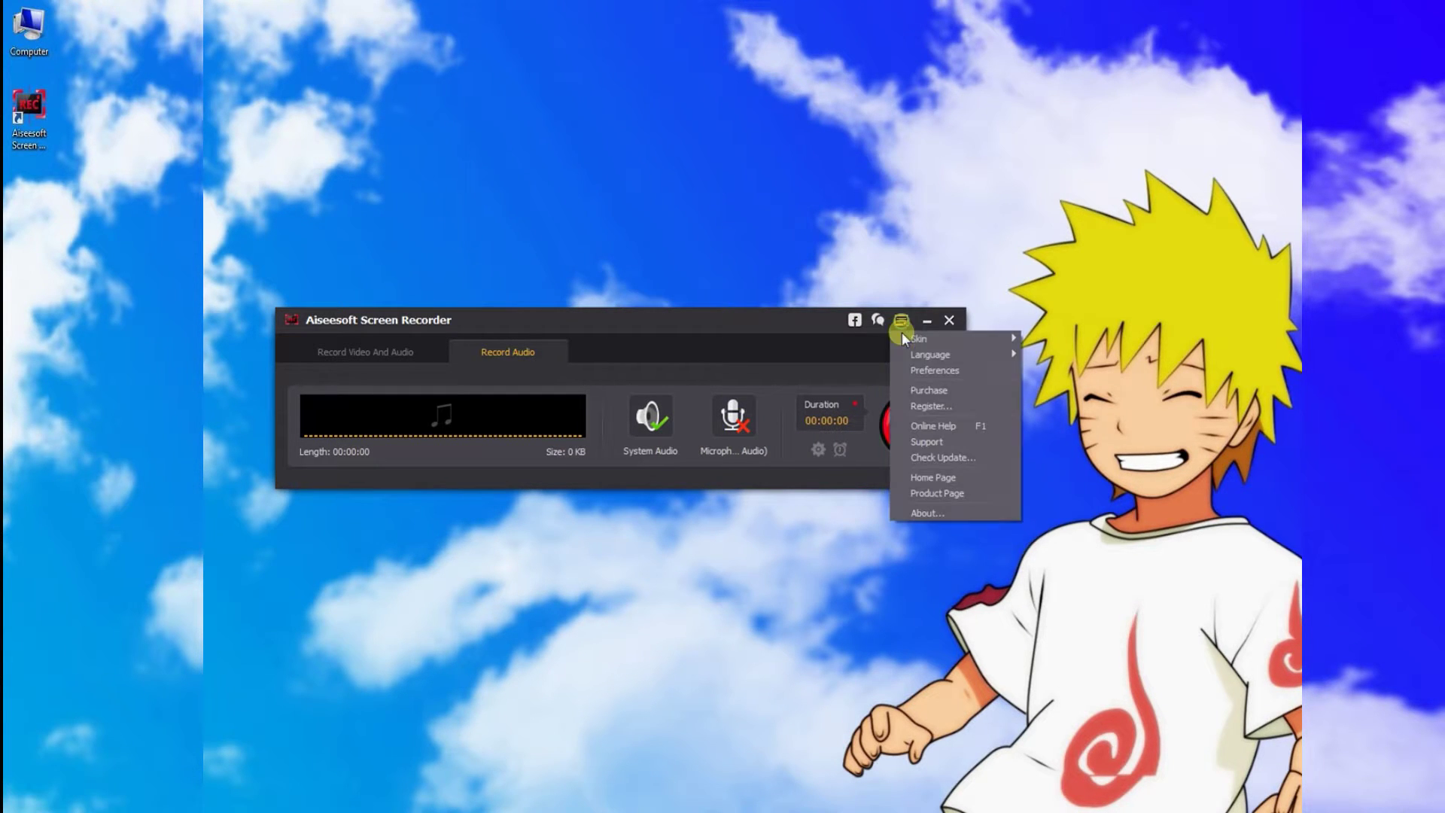
left_click(914, 376)
left_click(637, 229)
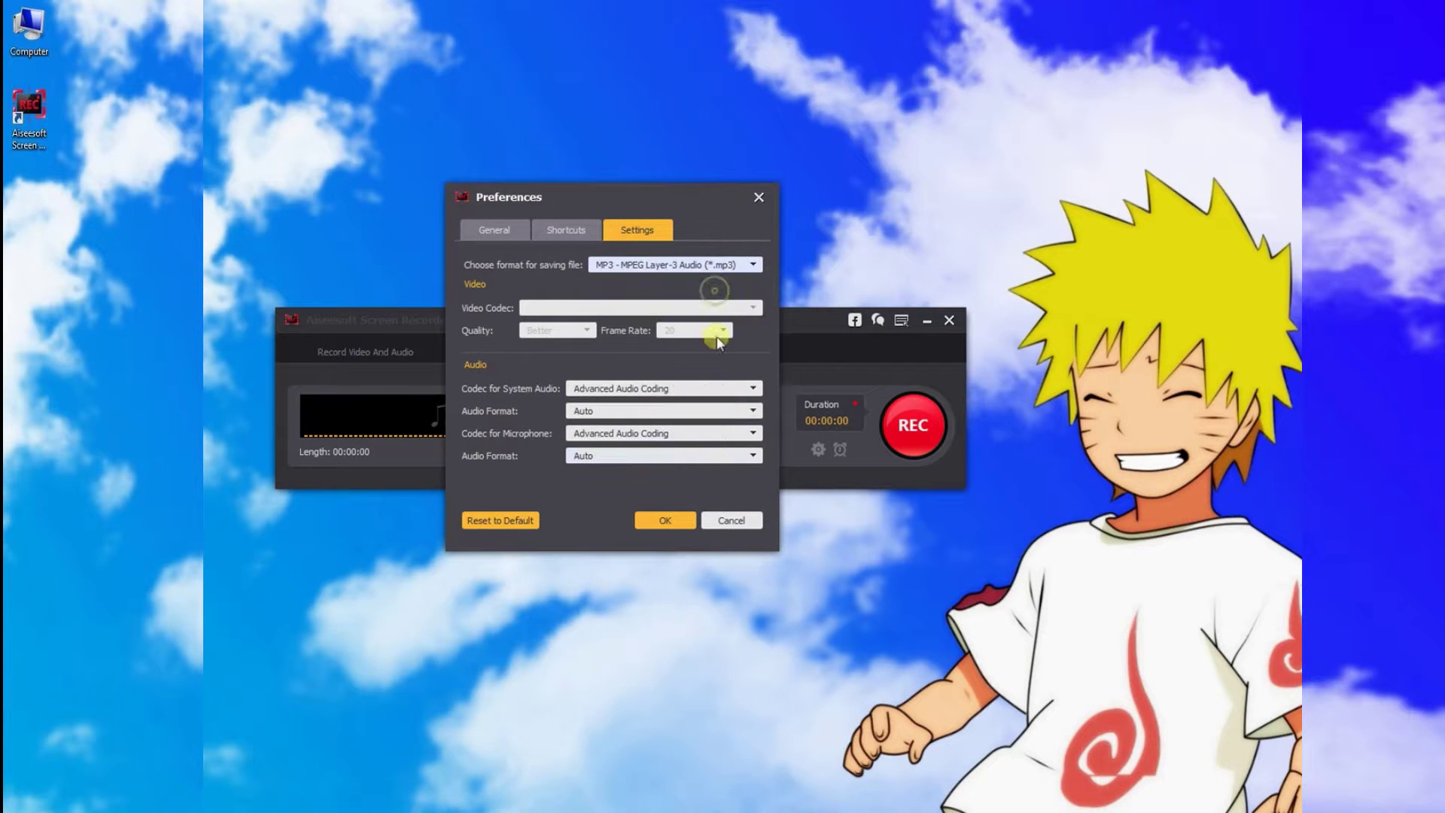
left_click(666, 518)
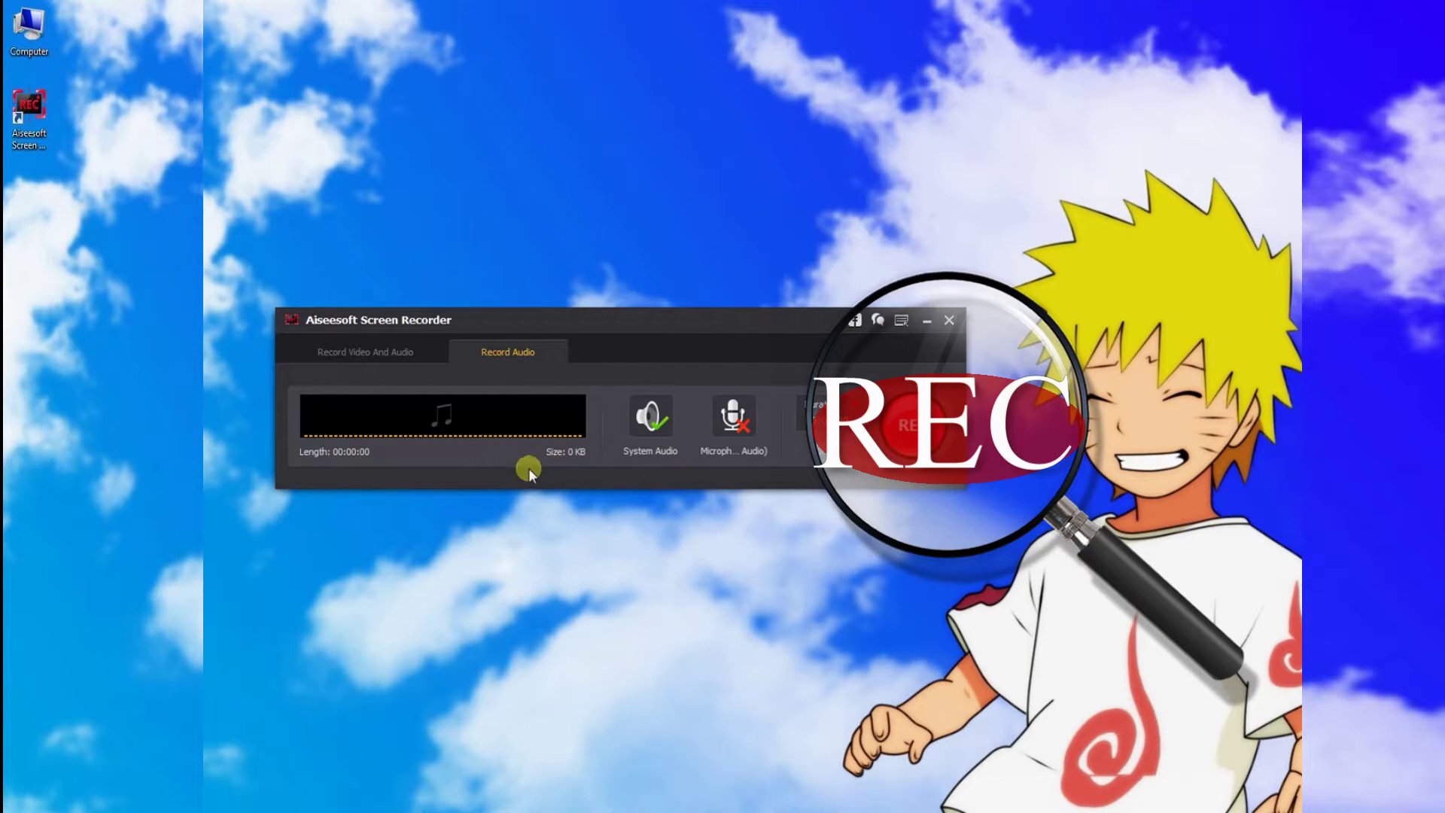
- Start the system audio recording with REC, beginning the countdown
left_click(903, 426)
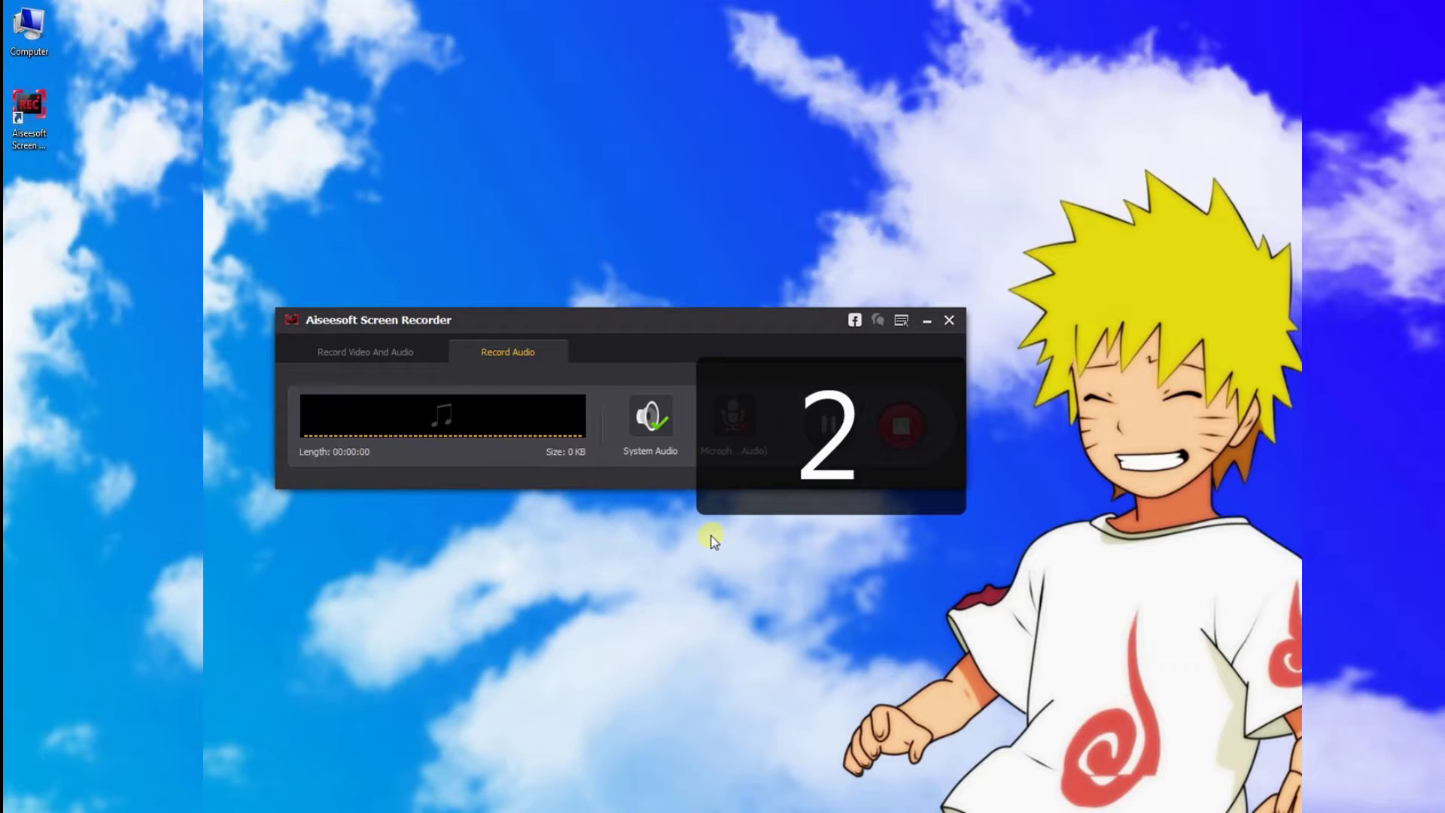